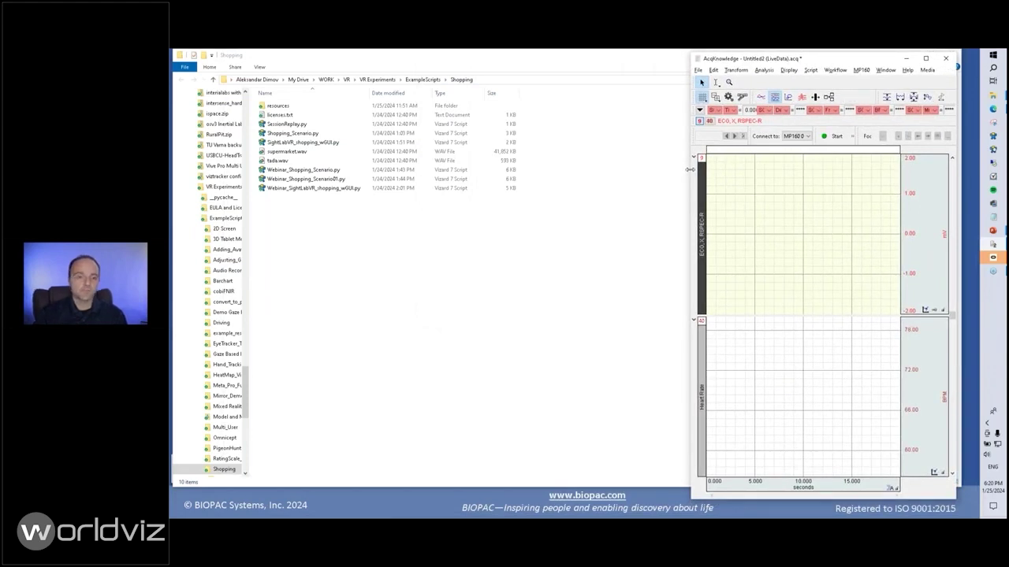
# Record a few seconds of ECG and heart rate as a test acquisition in AcqKnowledge, and stop it.
pyautogui.moveTo(822, 64); pyautogui.dragTo(821, 61)
pyautogui.click(837, 132)
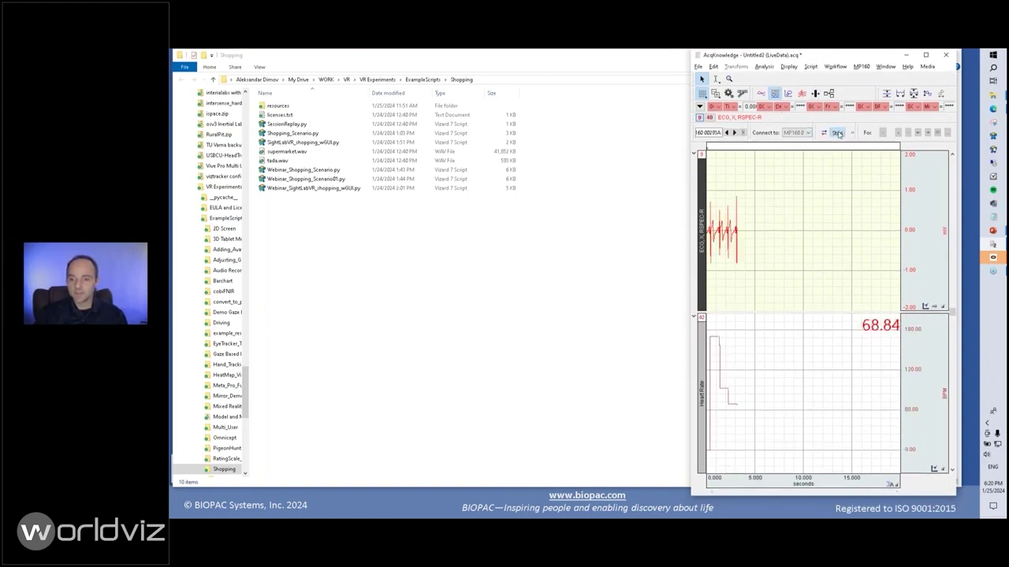
pyautogui.click(837, 132)
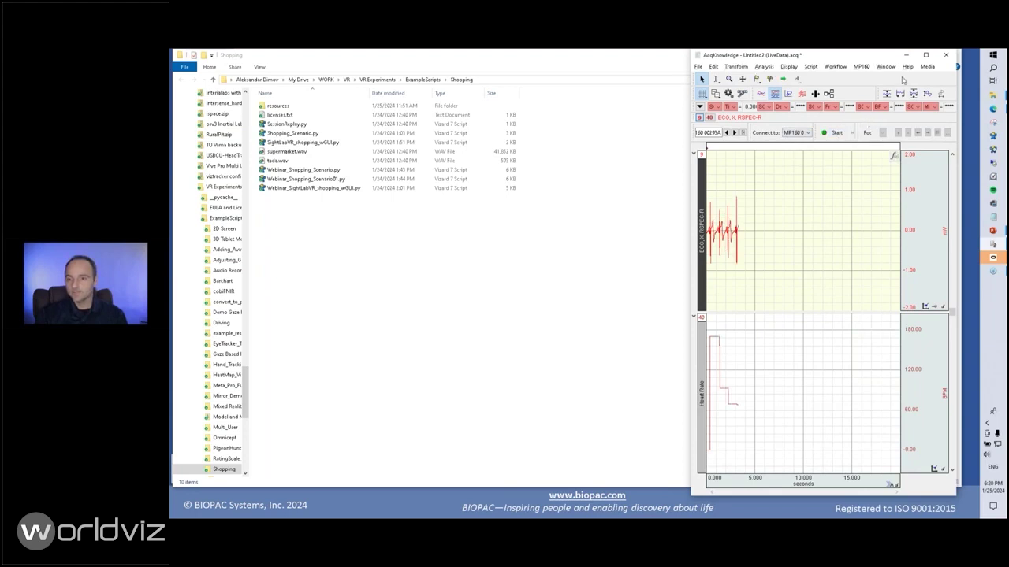
# Rewind the AcqKnowledge graph to discard the test recording, and restore the window to its smaller size.
pyautogui.click(927, 55)
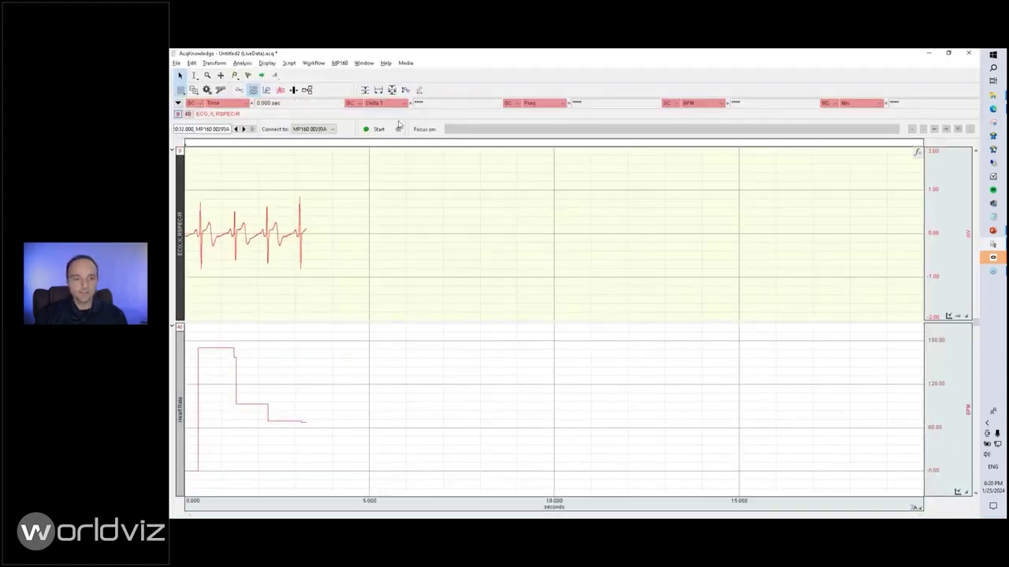
pyautogui.click(397, 129)
pyautogui.click(573, 306)
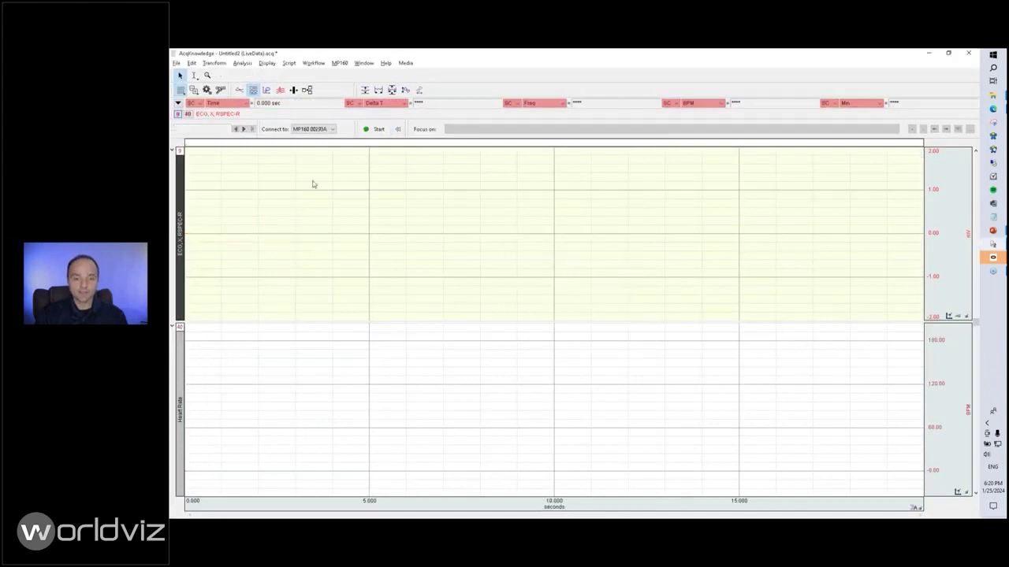
pyautogui.click(949, 54)
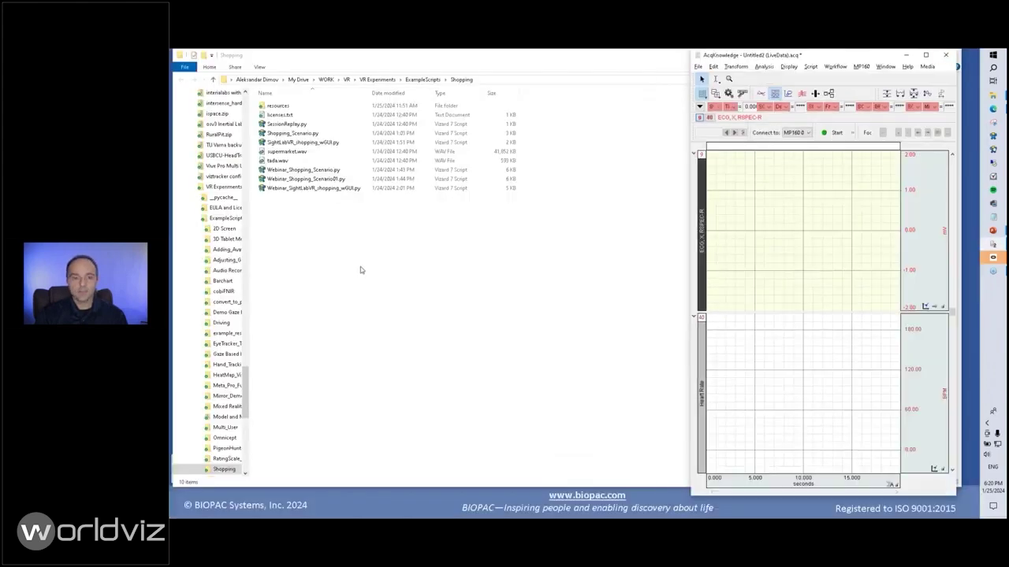
# Switch to the Shopping folder and run Webinar_SightLabVR_shopping_wGUI.py with the Desktop Vizconnect configuration.
pyautogui.hotkey('alt', 'Tab')
pyautogui.click(360, 271)
pyautogui.click(304, 189)
pyautogui.rightClick(282, 190)
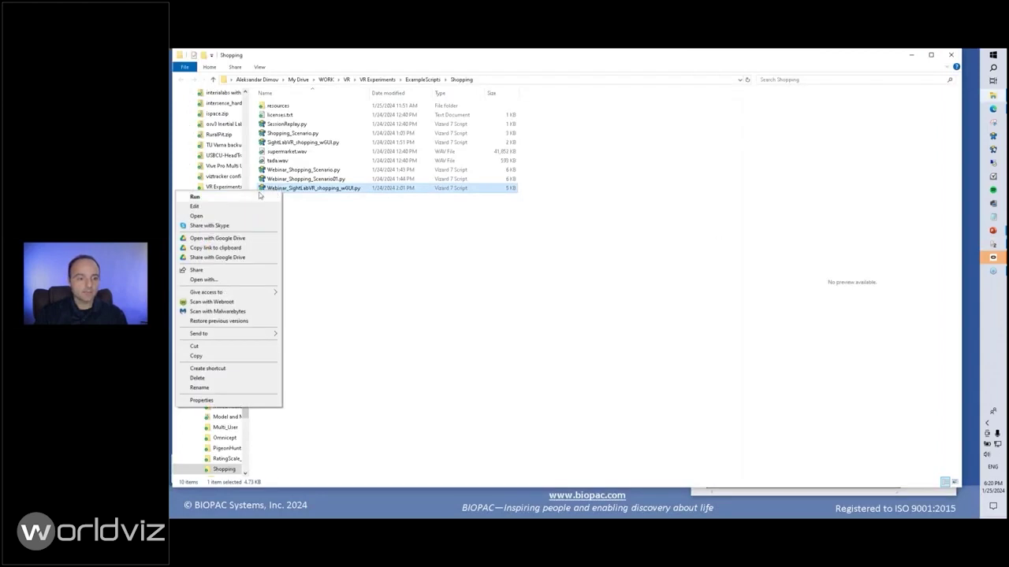
pyautogui.click(197, 196)
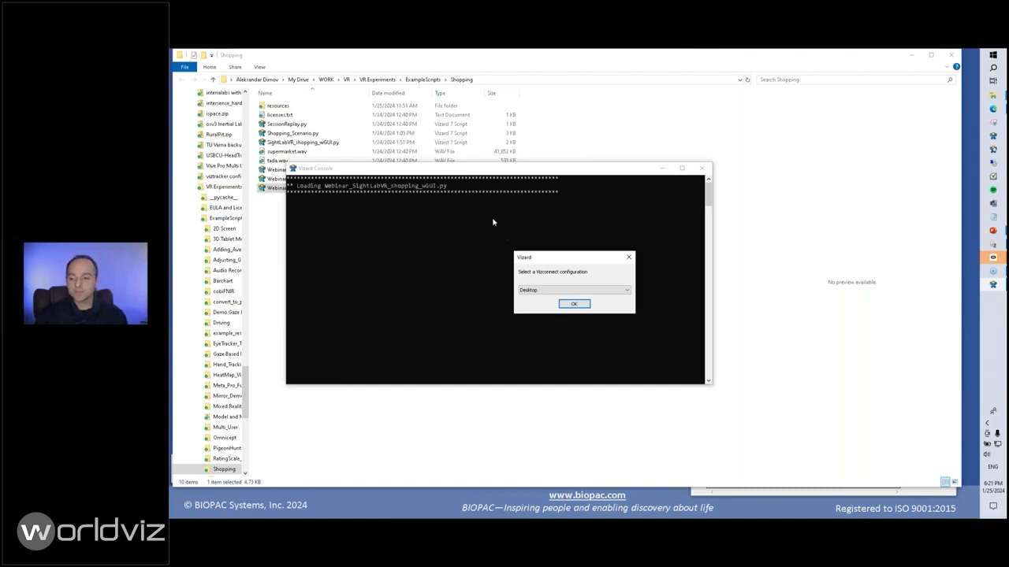
pyautogui.click(592, 293)
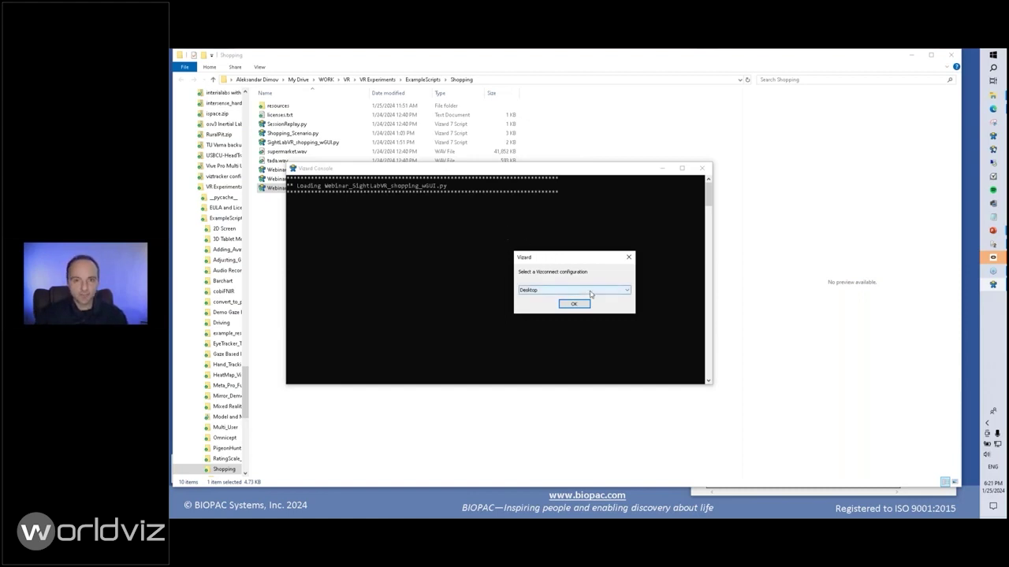
pyautogui.click(578, 307)
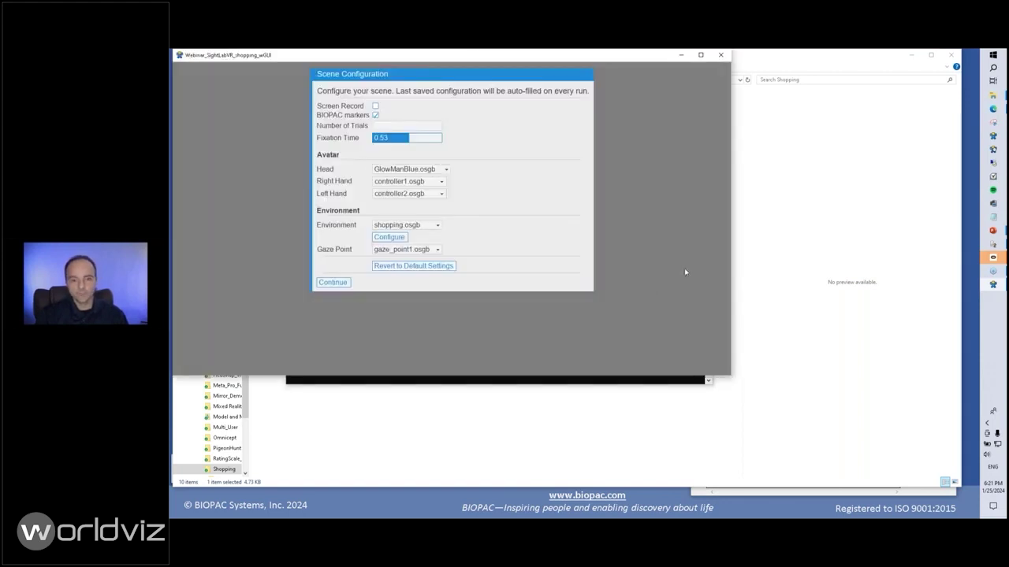
# Bring the AcqKnowledge graph forward and resize both windows so the Scene Configuration and the graph sit side by side.
pyautogui.hotkey('alt', 'Tab')
pyautogui.hotkey('alt', 'Tab')
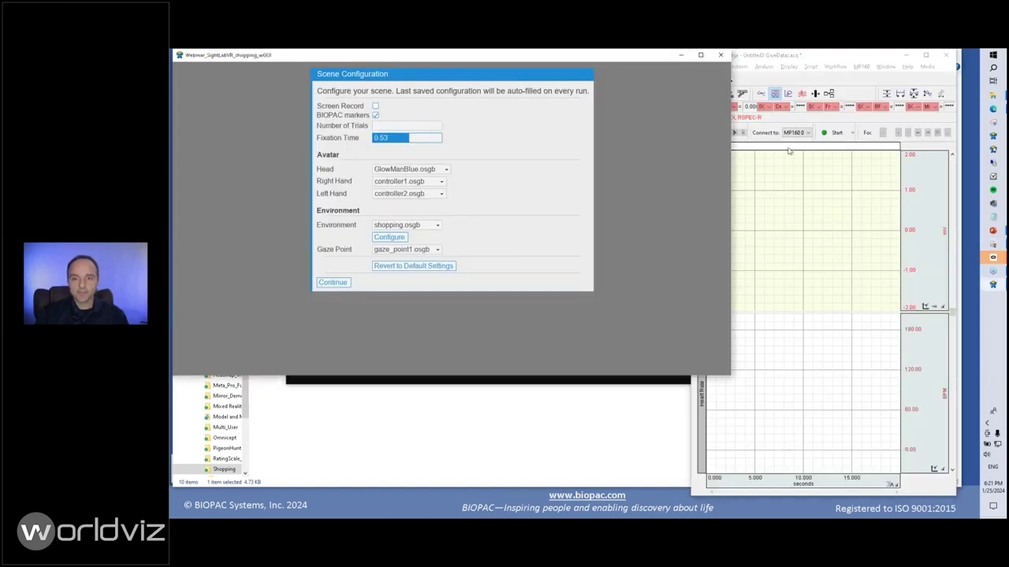
pyautogui.moveTo(691, 143); pyautogui.dragTo(626, 143)
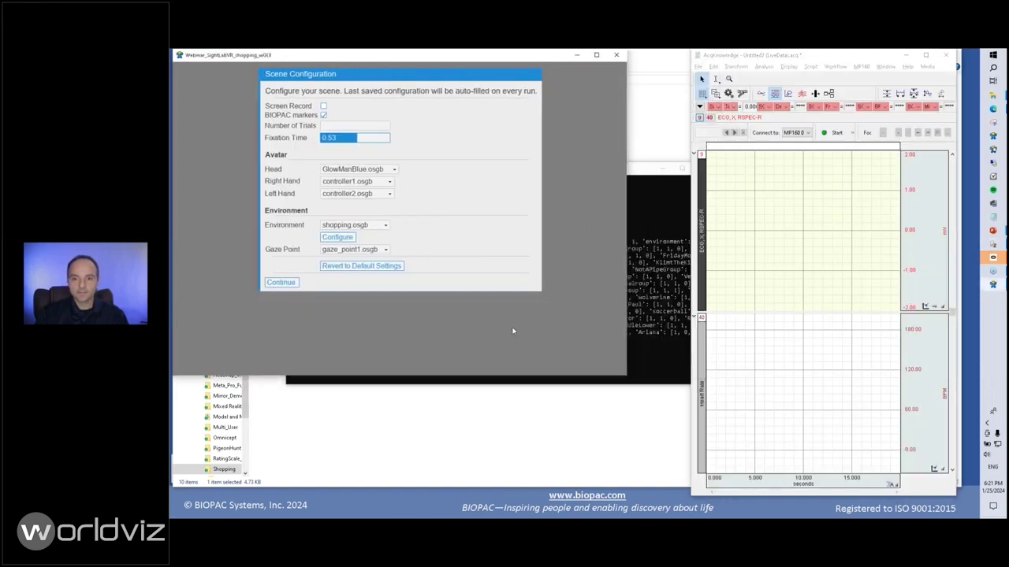
pyautogui.moveTo(524, 379); pyautogui.dragTo(475, 519)
pyautogui.moveTo(627, 236); pyautogui.dragTo(596, 236)
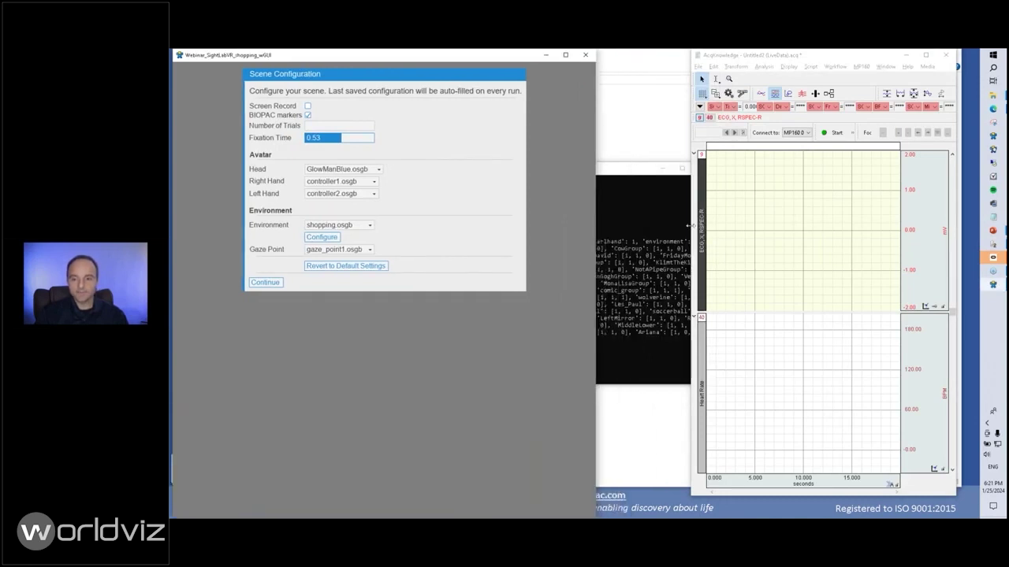
pyautogui.moveTo(691, 225); pyautogui.dragTo(597, 225)
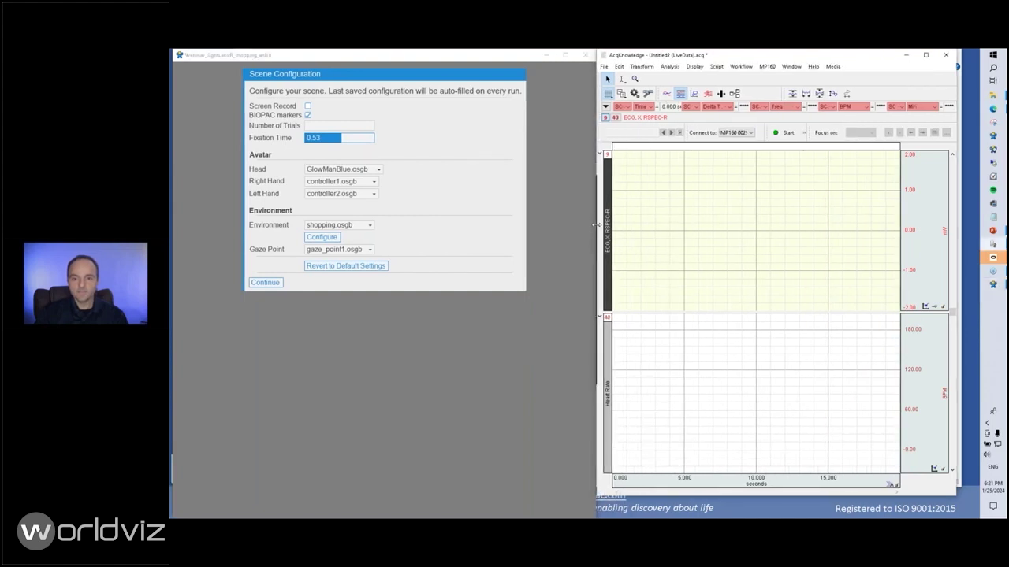
# Show the Event Palette in AcqKnowledge and place it over the upper part of the graph window.
pyautogui.click(621, 93)
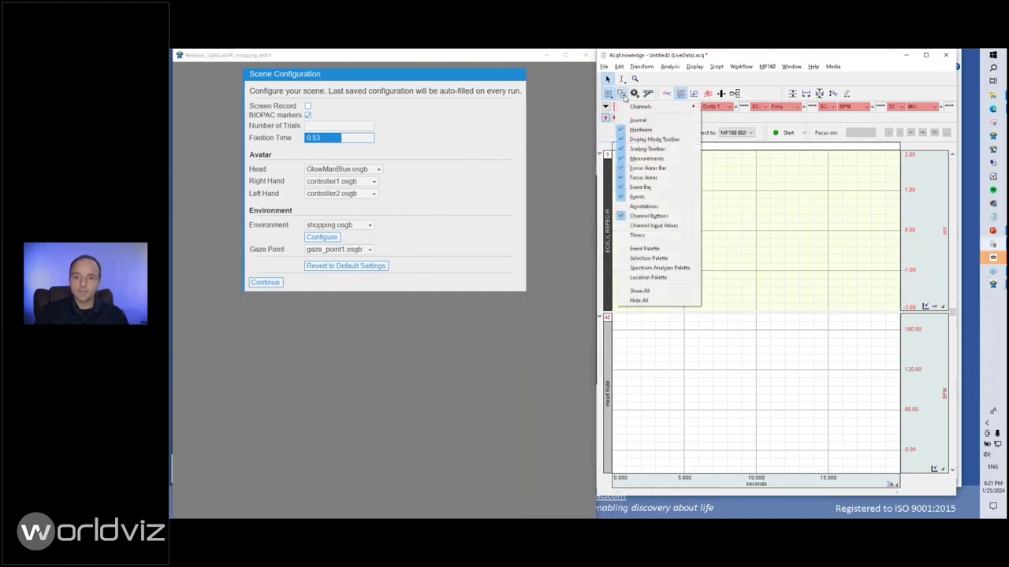
pyautogui.click(670, 249)
pyautogui.moveTo(692, 264); pyautogui.dragTo(827, 258)
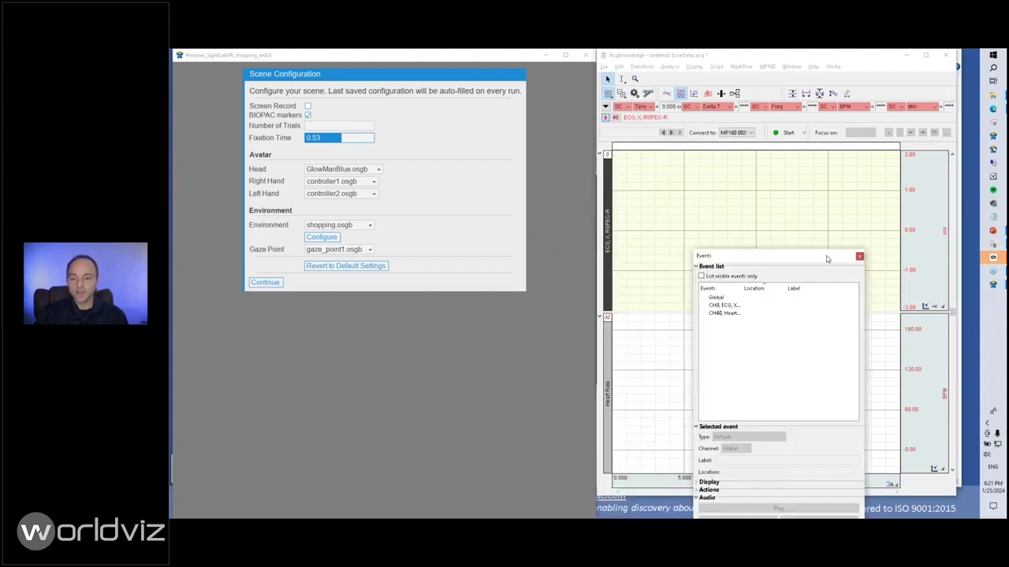
pyautogui.moveTo(827, 258); pyautogui.dragTo(812, 65)
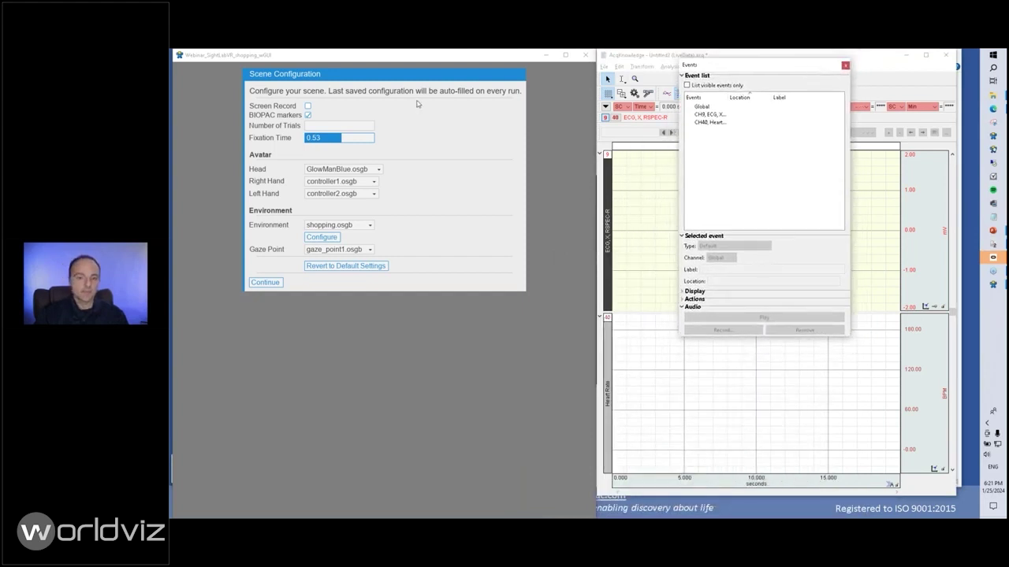
# Set the scene's fixation time to 0.54, keeping BIOPAC markers enabled and shopping.osgb as the environment.
pyautogui.click(307, 115)
pyautogui.click(308, 115)
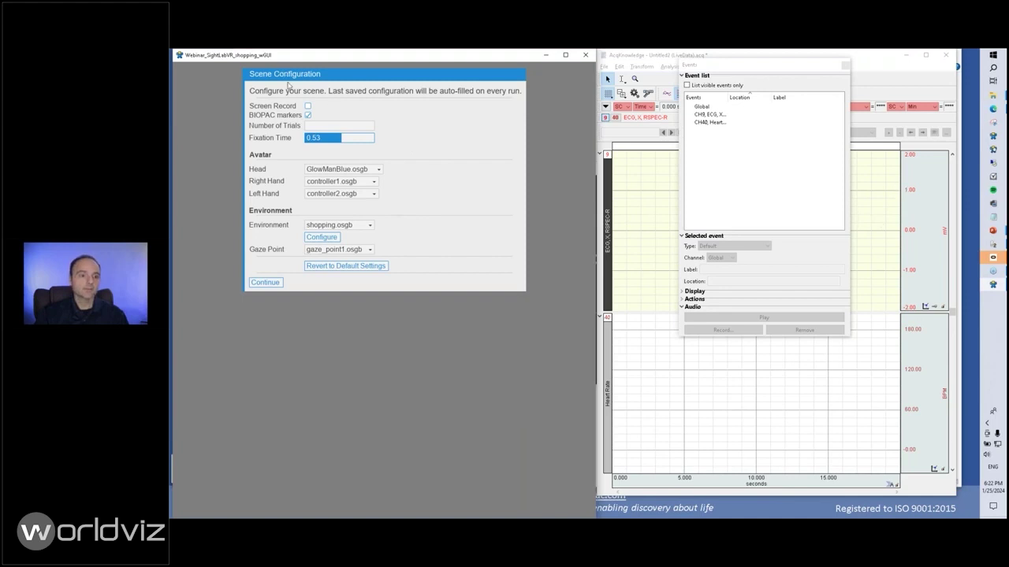
pyautogui.click(347, 225)
pyautogui.click(347, 226)
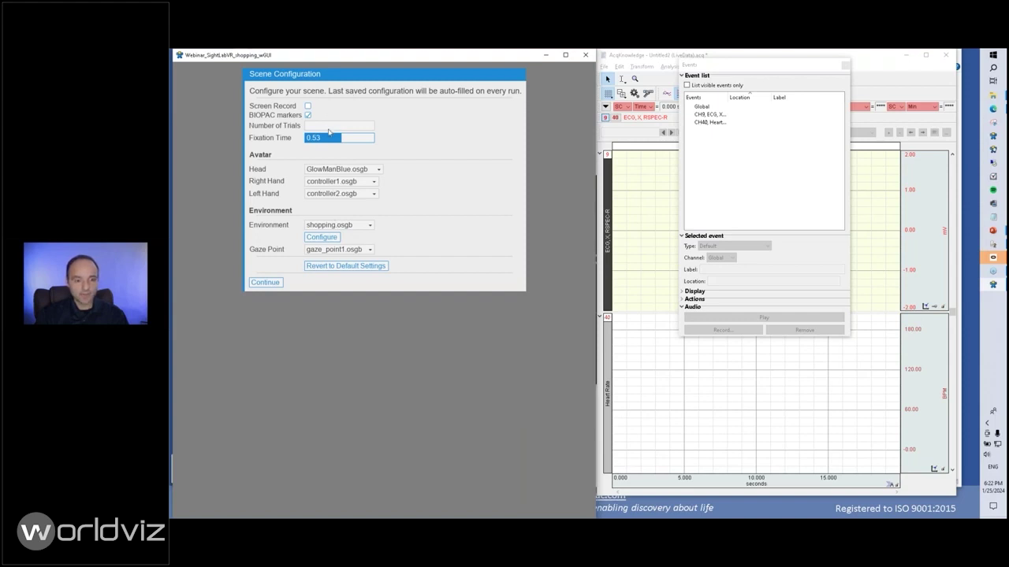
pyautogui.moveTo(339, 139)
pyautogui.mouseDown()
pyautogui.moveTo(359, 140)
pyautogui.moveTo(329, 140)
pyautogui.moveTo(353, 140)
pyautogui.moveTo(342, 141)
pyautogui.mouseUp()
# Review the environment objects' fixation, visible and grabbable settings, and accept the scene configuration.
pyautogui.click(322, 237)
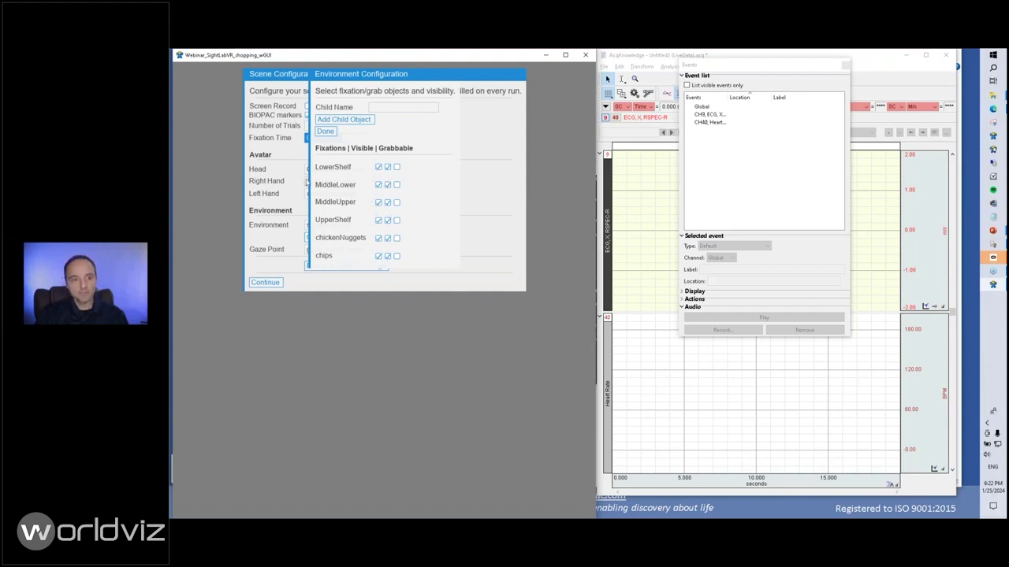
pyautogui.click(323, 132)
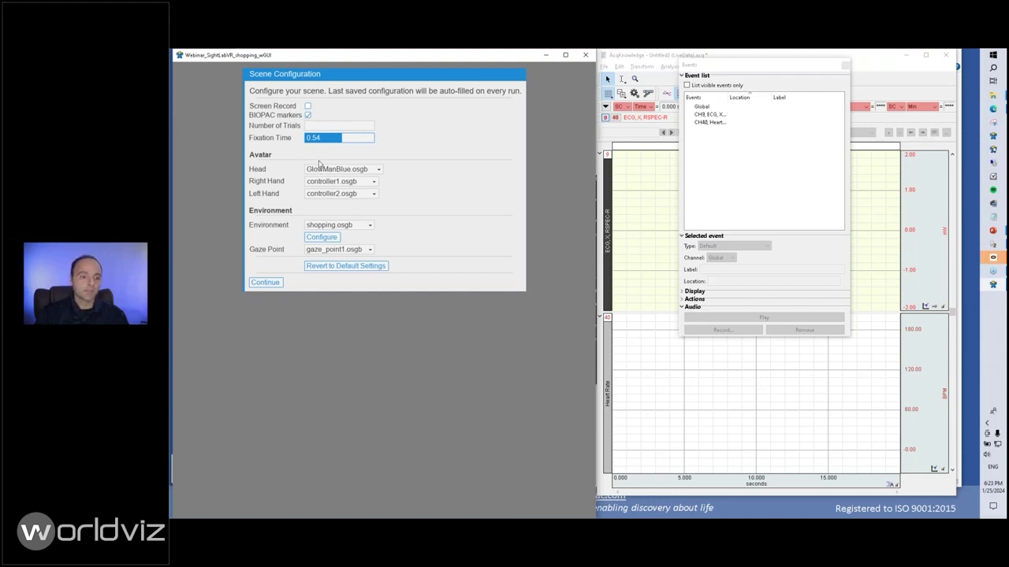
pyautogui.click(266, 282)
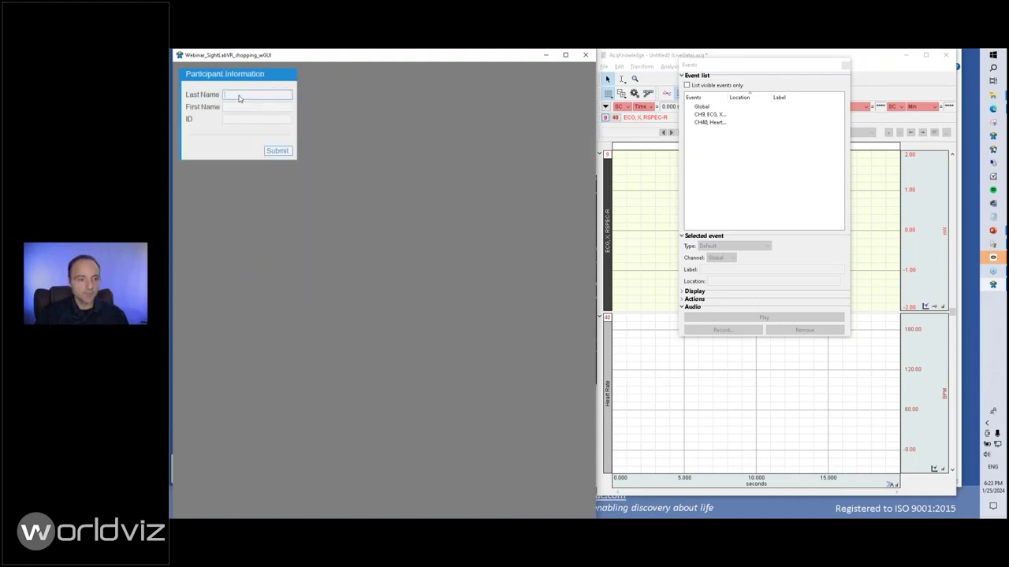
# Enter the participant's last name, first name and ID, and submit the participant information.
pyautogui.write('Dimi')
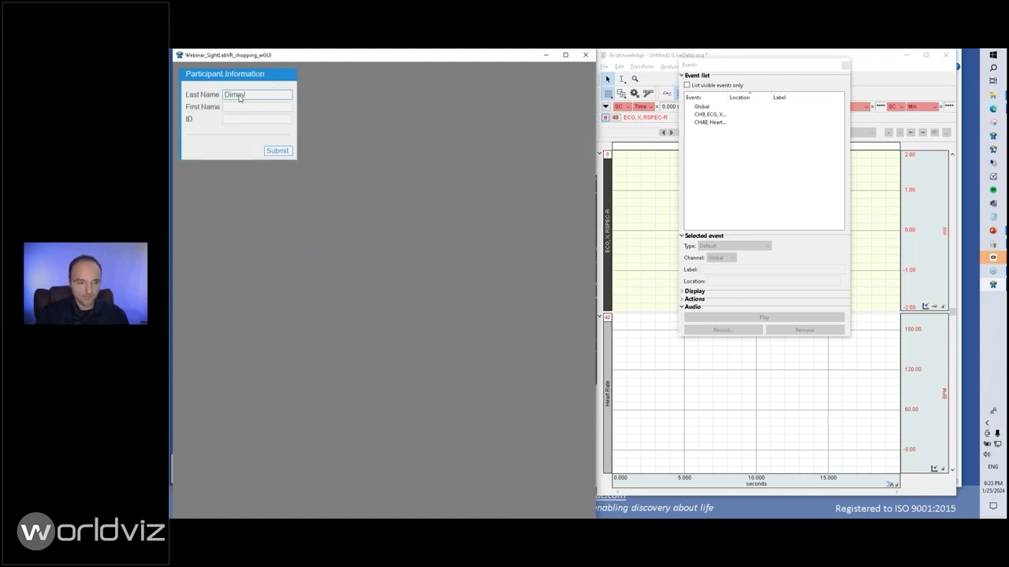
pyautogui.click(232, 108)
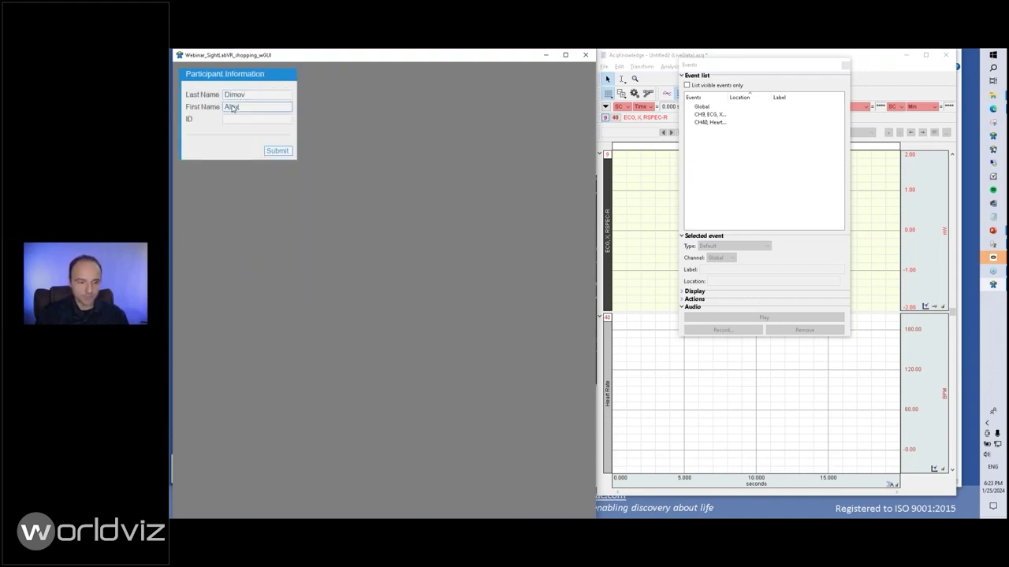
pyautogui.click(246, 132)
pyautogui.click(255, 126)
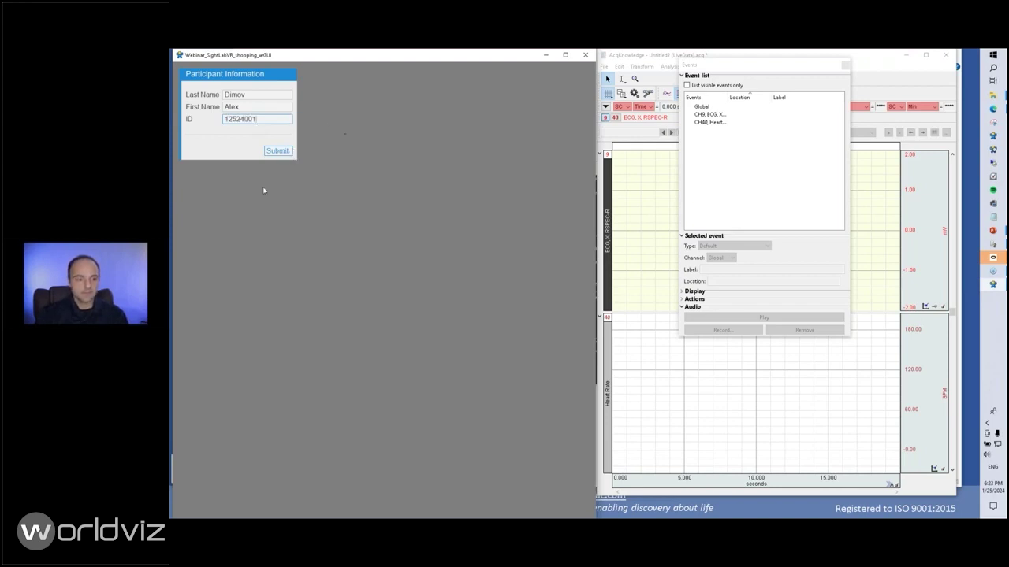
pyautogui.click(278, 152)
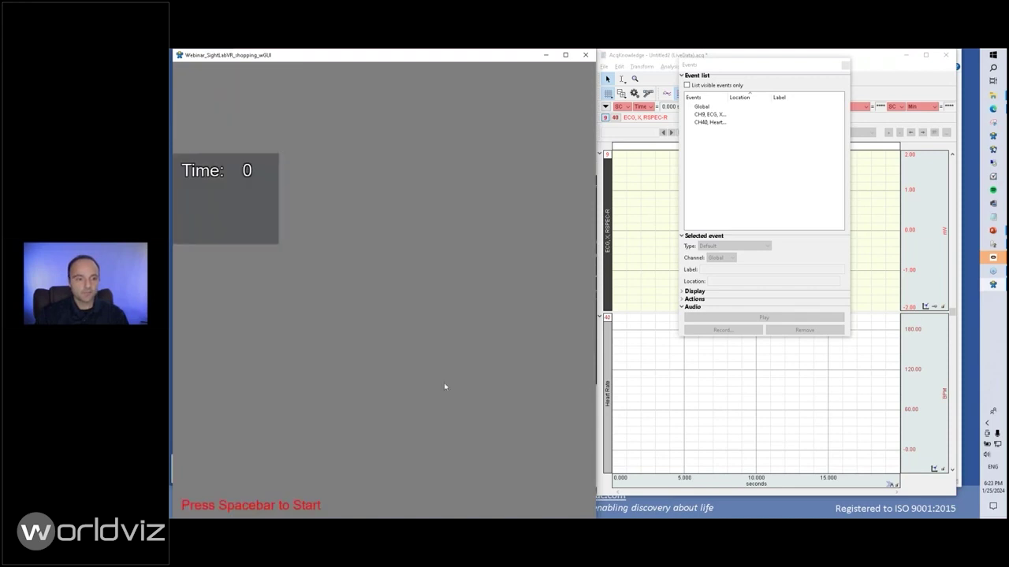
# Start the shopping trial with synchronized recording and look along the store shelves to find the chickenNuggets.
pyautogui.press('space')
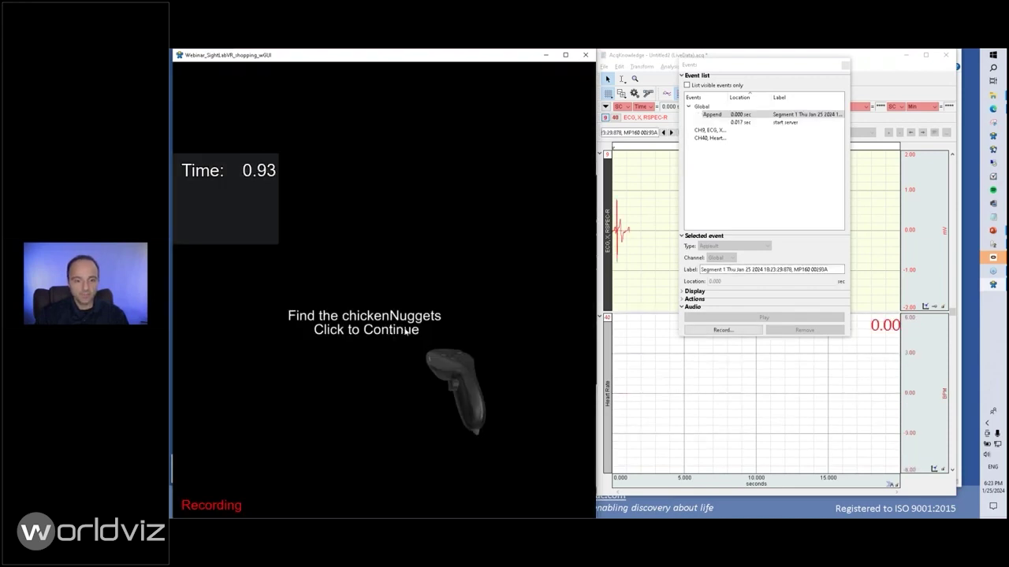
pyautogui.click(405, 331)
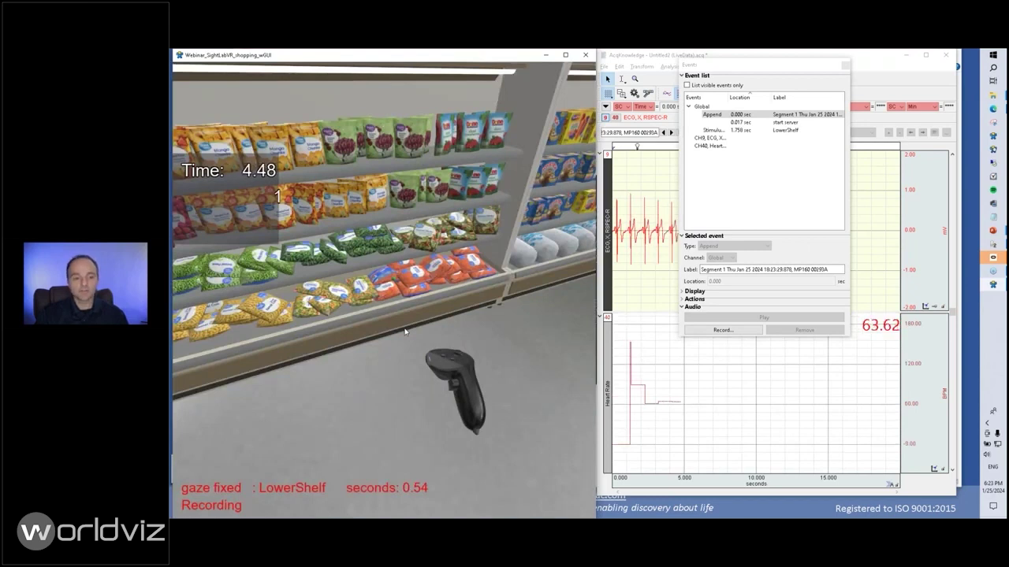
pyautogui.moveTo(405, 332); pyautogui.dragTo(364, 325)
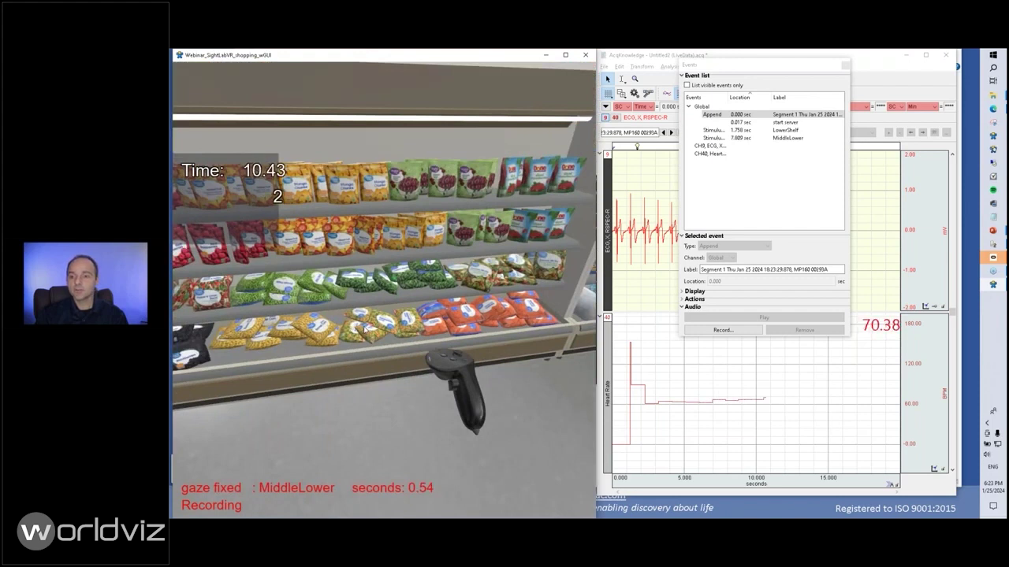
pyautogui.moveTo(364, 323); pyautogui.dragTo(364, 305)
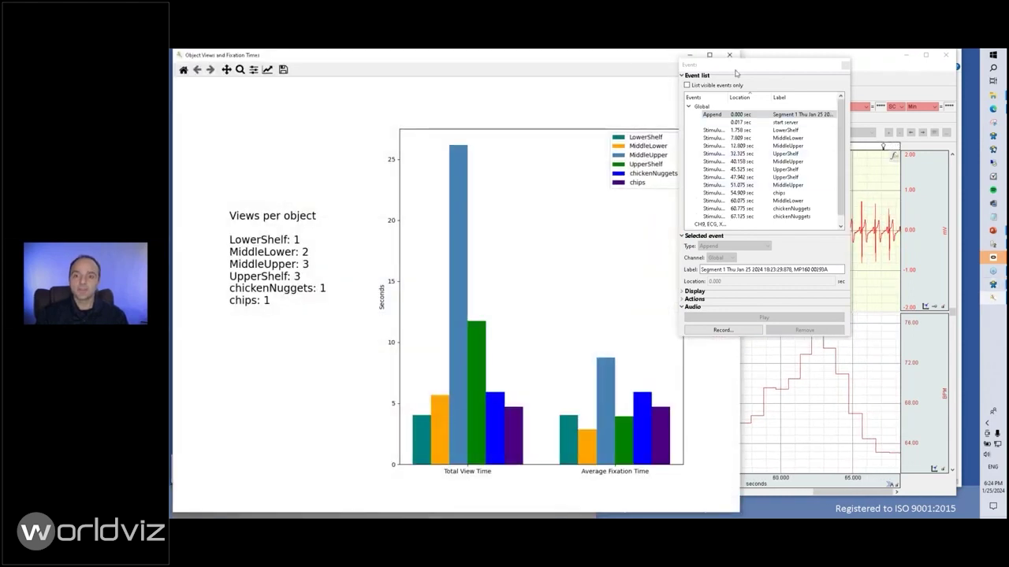
# Move the Events palette off the Object Views and Fixation Times chart, and close the chart.
pyautogui.moveTo(734, 64); pyautogui.dragTo(821, 70)
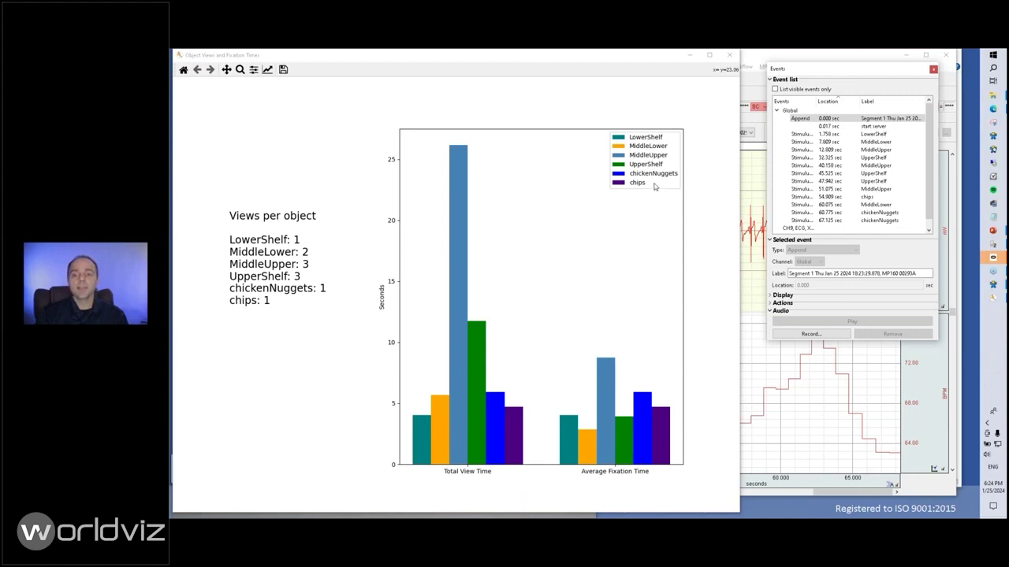
pyautogui.click(729, 54)
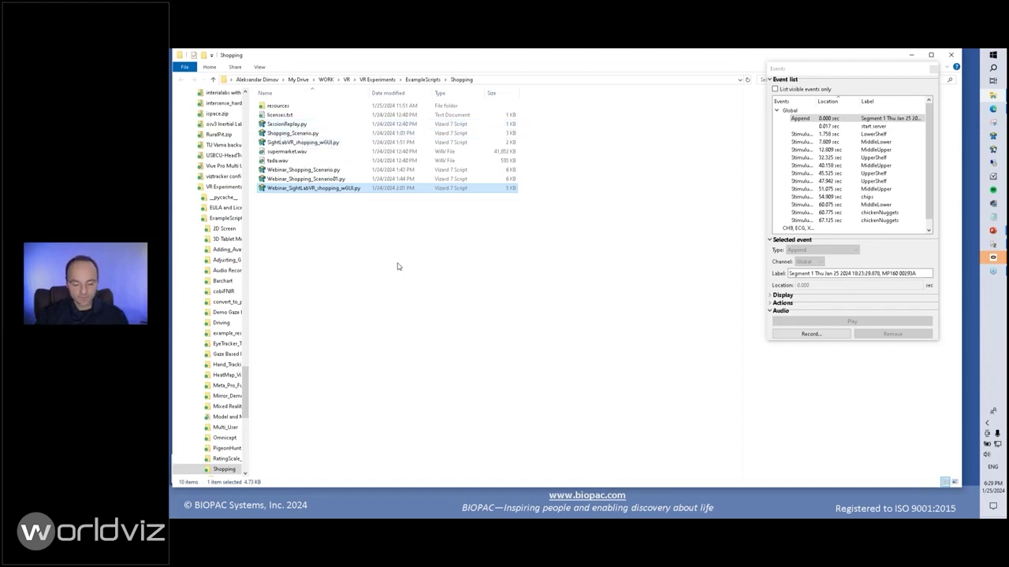
# Run SessionReplay.py from the Shopping folder with the Desktop Vizconnect configuration.
pyautogui.rightClick(281, 126)
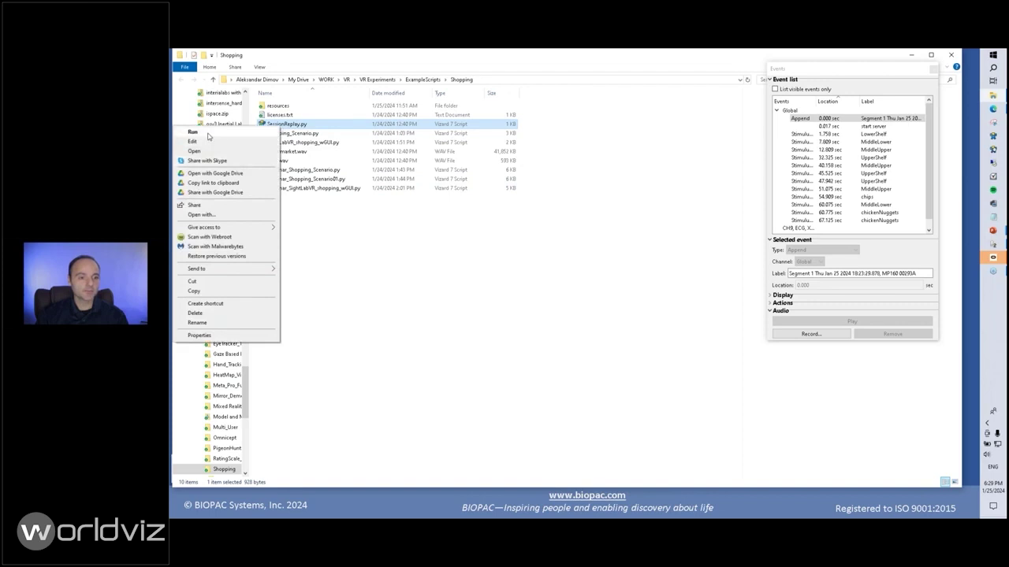
pyautogui.click(208, 132)
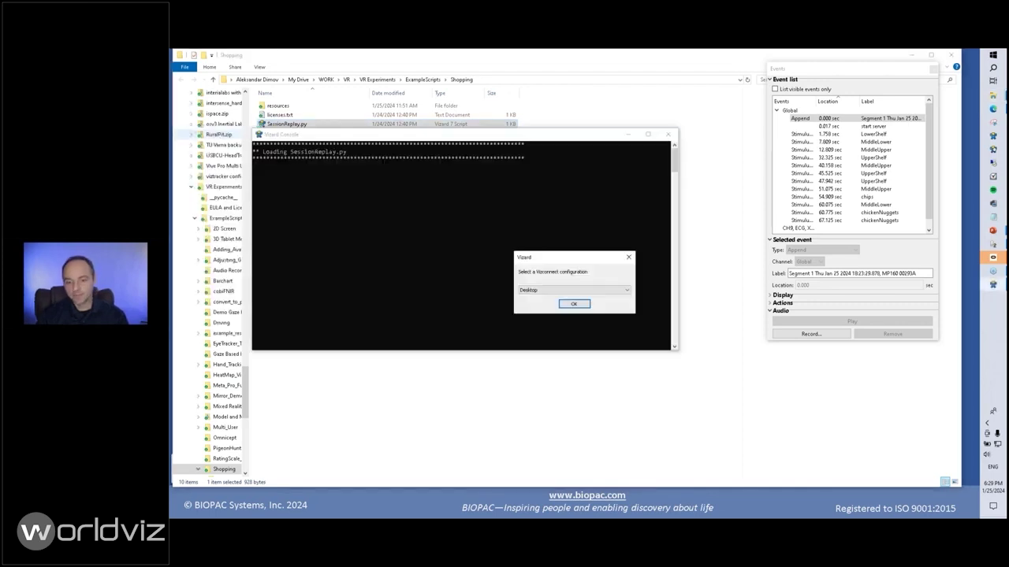
pyautogui.click(605, 291)
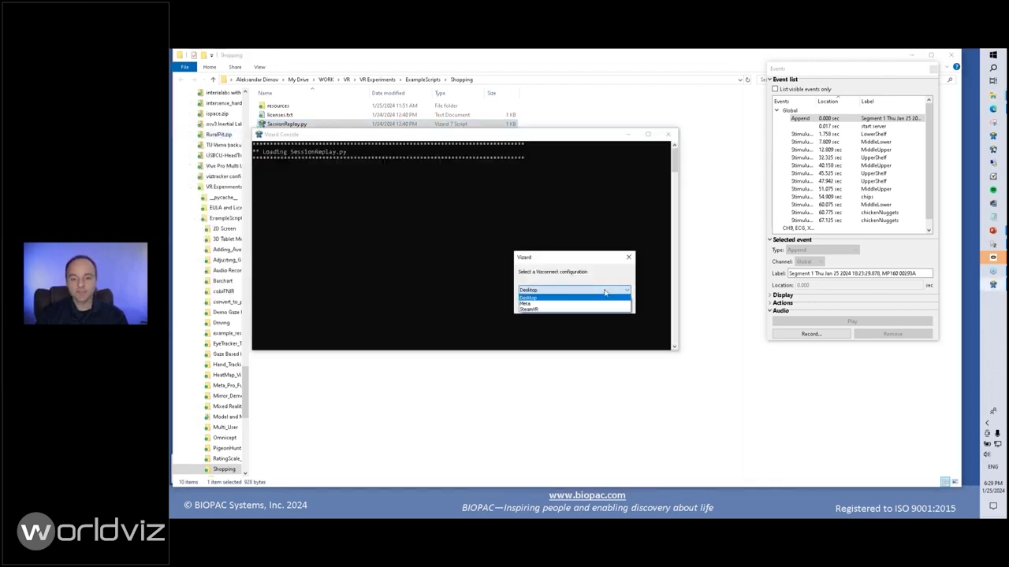
pyautogui.click(556, 298)
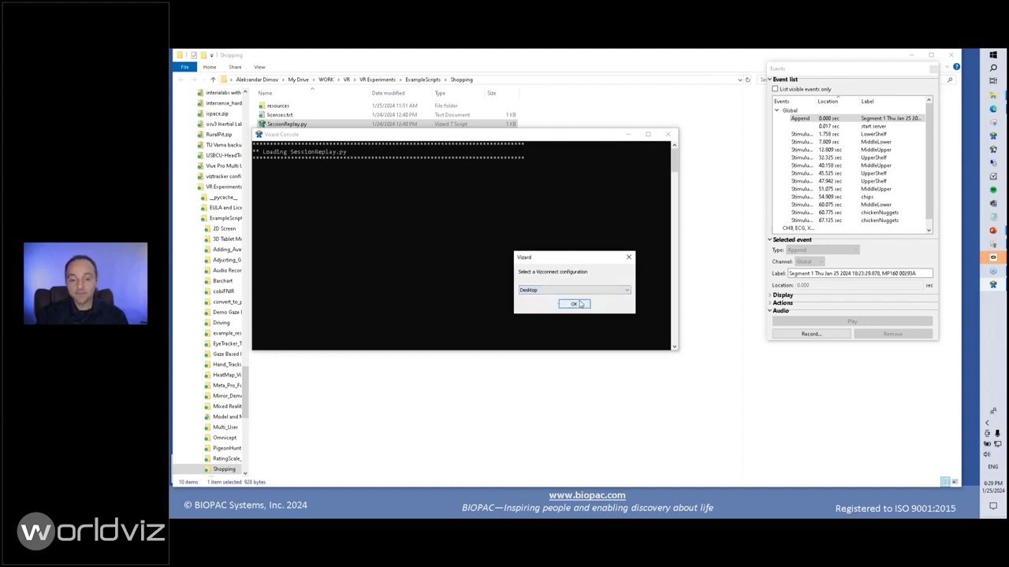
pyautogui.click(575, 305)
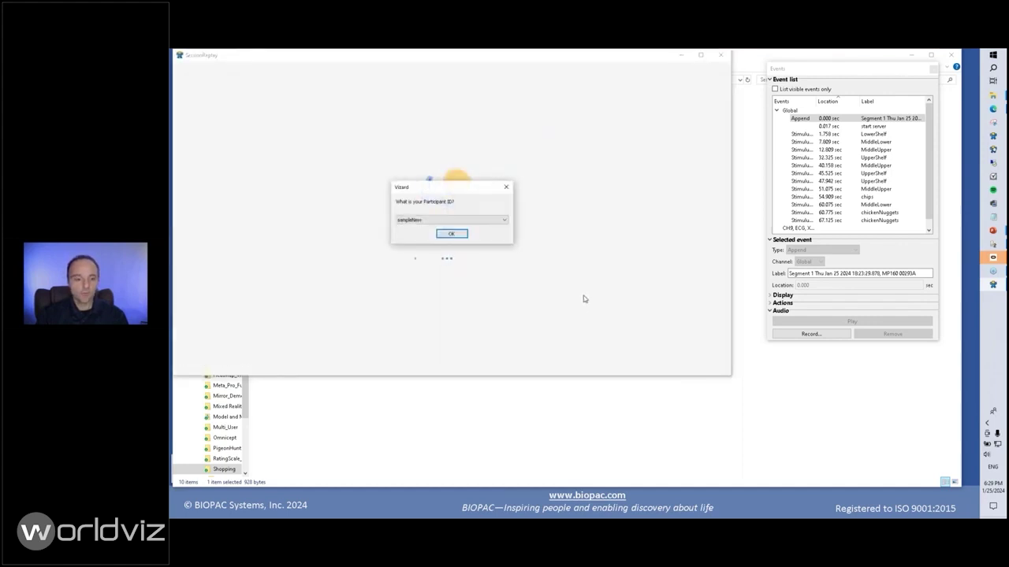
# Load the recorded participant's session by its ID and set the 3D gaze visualization to Static.
pyautogui.click(443, 221)
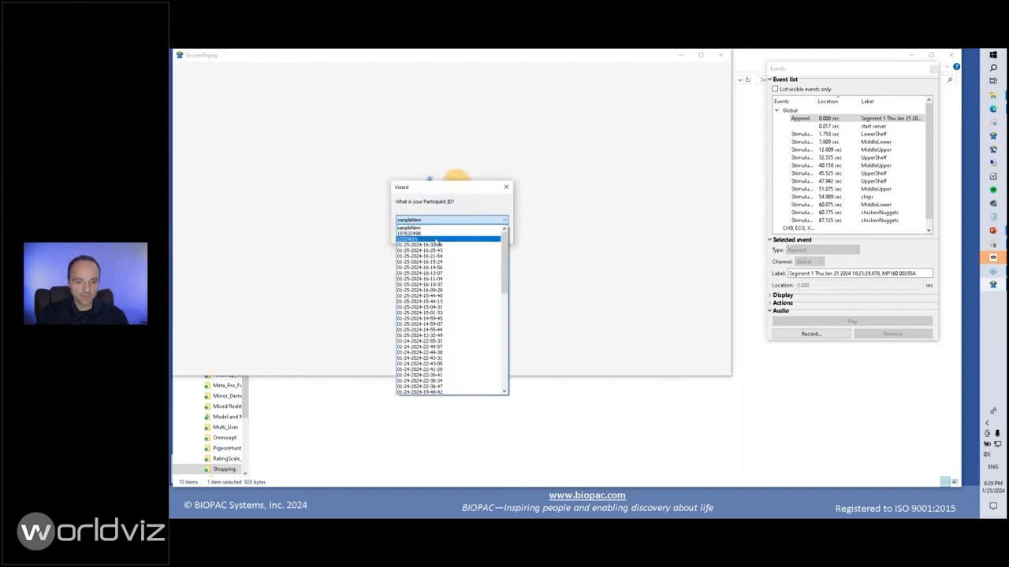
pyautogui.click(437, 240)
pyautogui.click(451, 233)
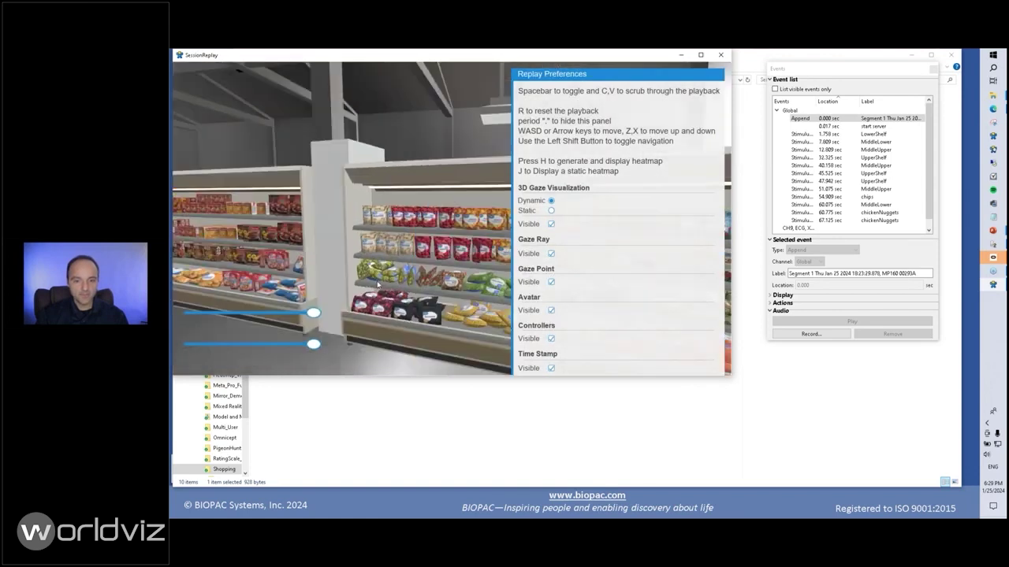
pyautogui.click(551, 210)
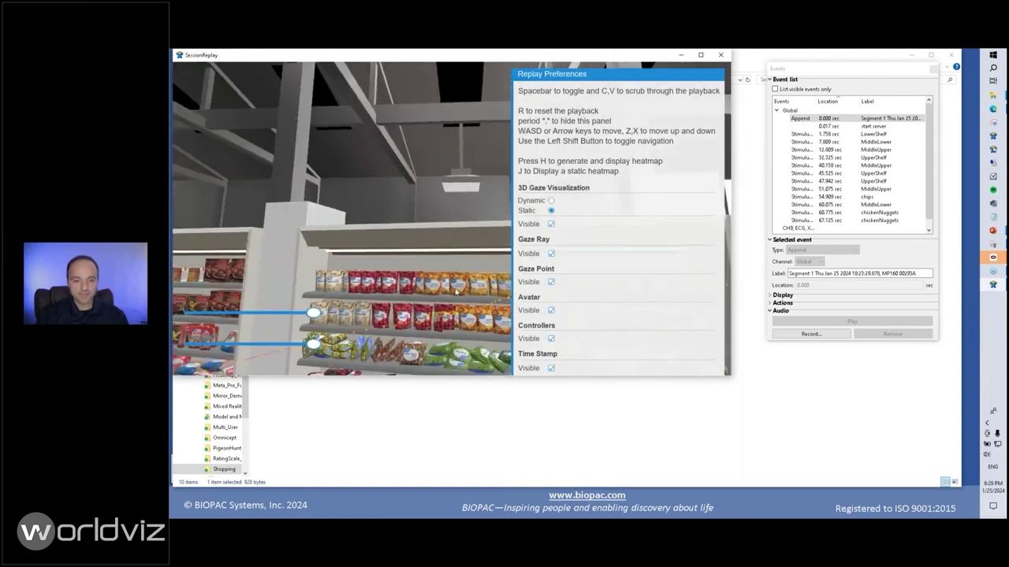